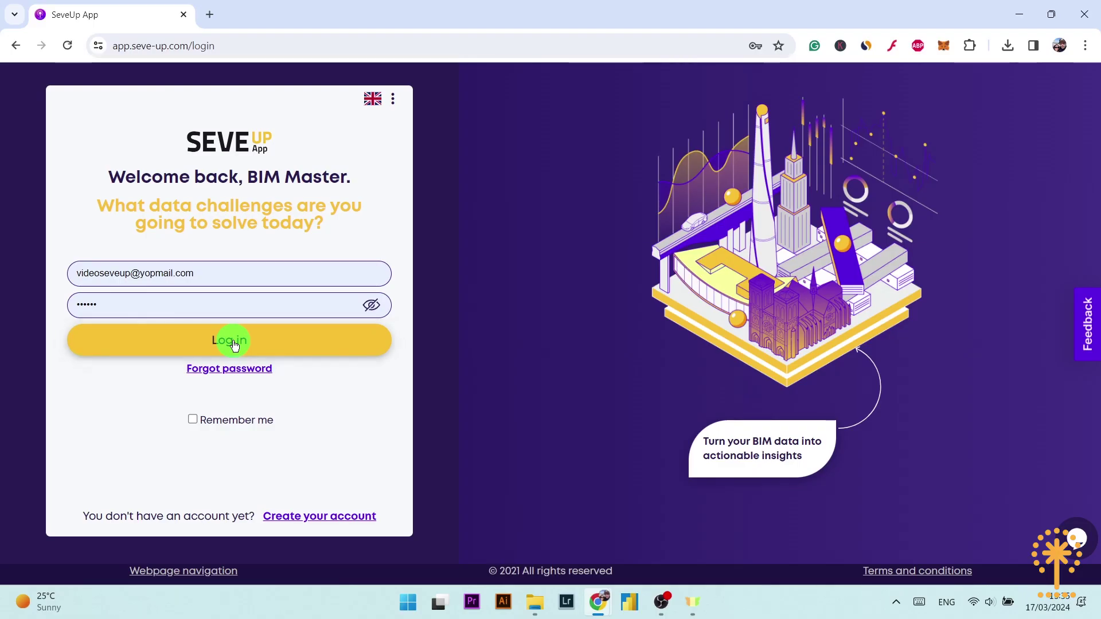
- Sign in, browse the Snowdon Towers project's seven BIM models, and bring up the create-dashboard guide
{"action": "left_click", "coordinate": [233, 341]}
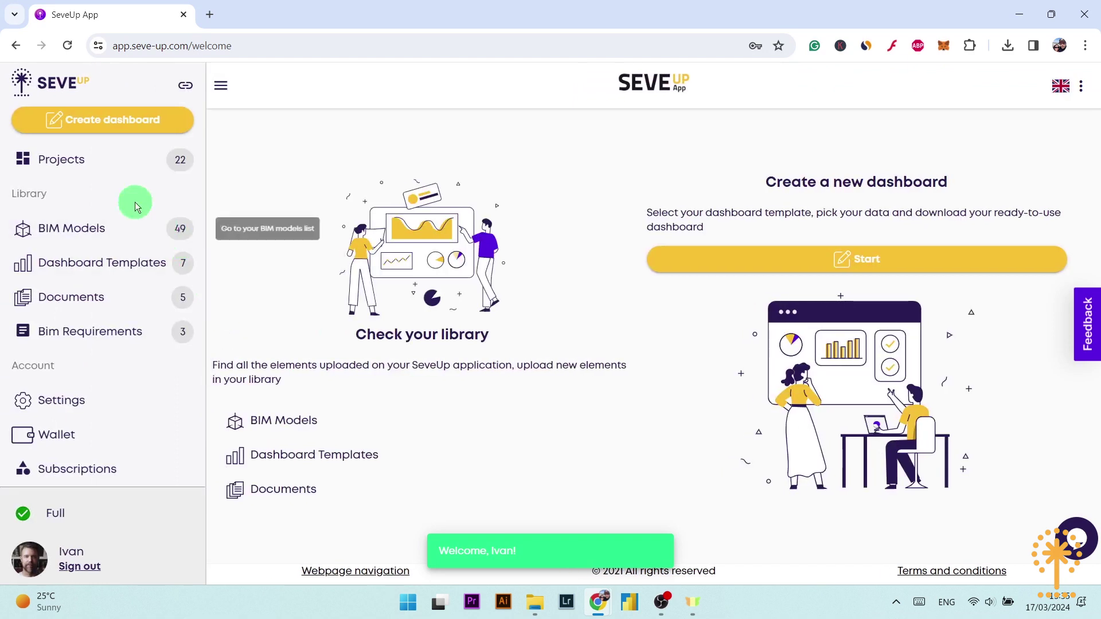
{"action": "left_click", "coordinate": [88, 162]}
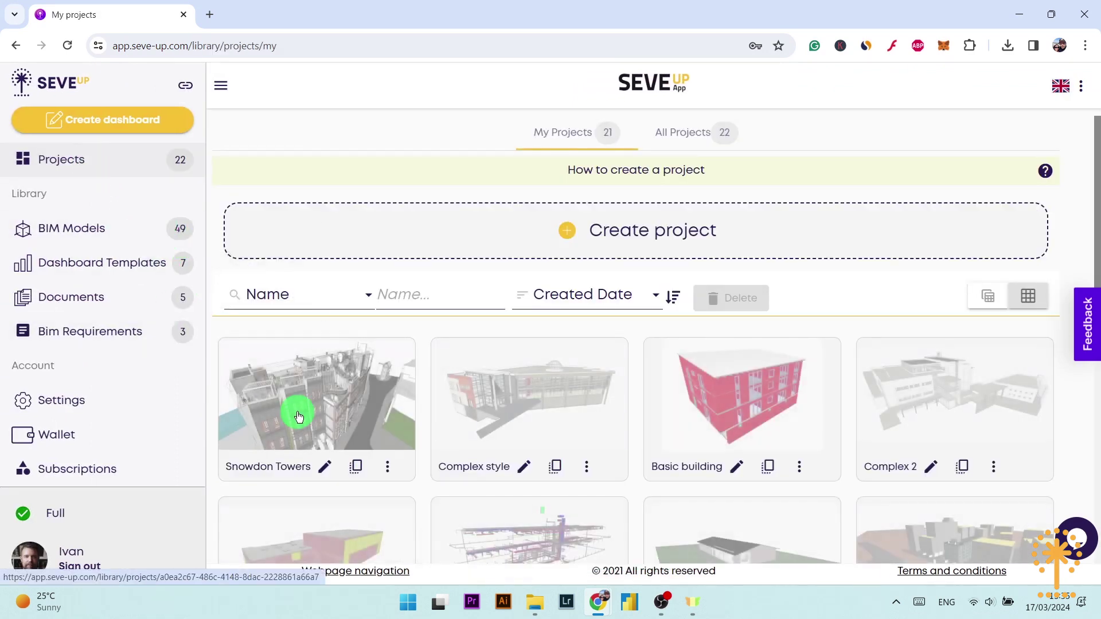
{"action": "left_click", "coordinate": [298, 416]}
{"action": "scroll", "coordinate": [353, 421], "scroll_direction": "down", "scroll_amount": 3}
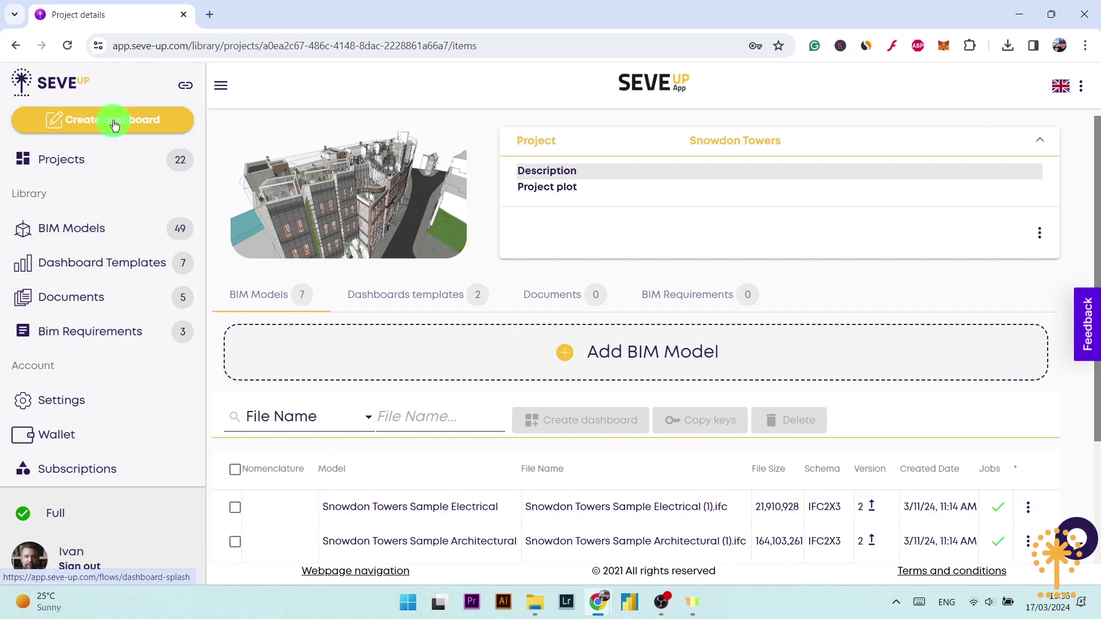
{"action": "left_click", "coordinate": [111, 126]}
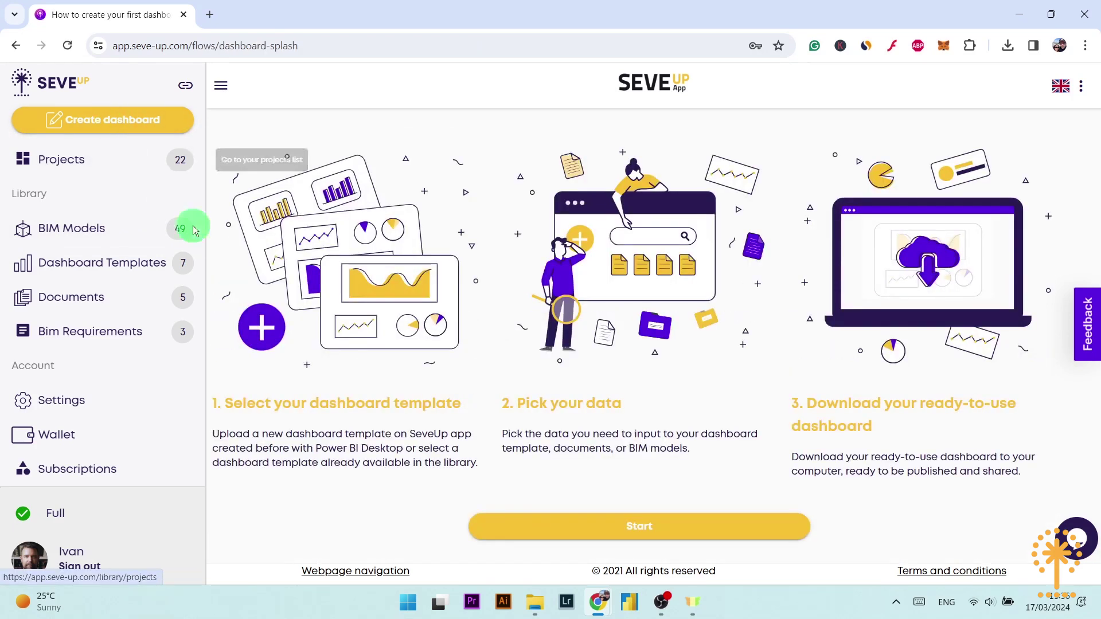
- Choose the existing Snowdon Towers project and the BIM-ifc-viewer template for the new dashboard
{"action": "left_click", "coordinate": [567, 533]}
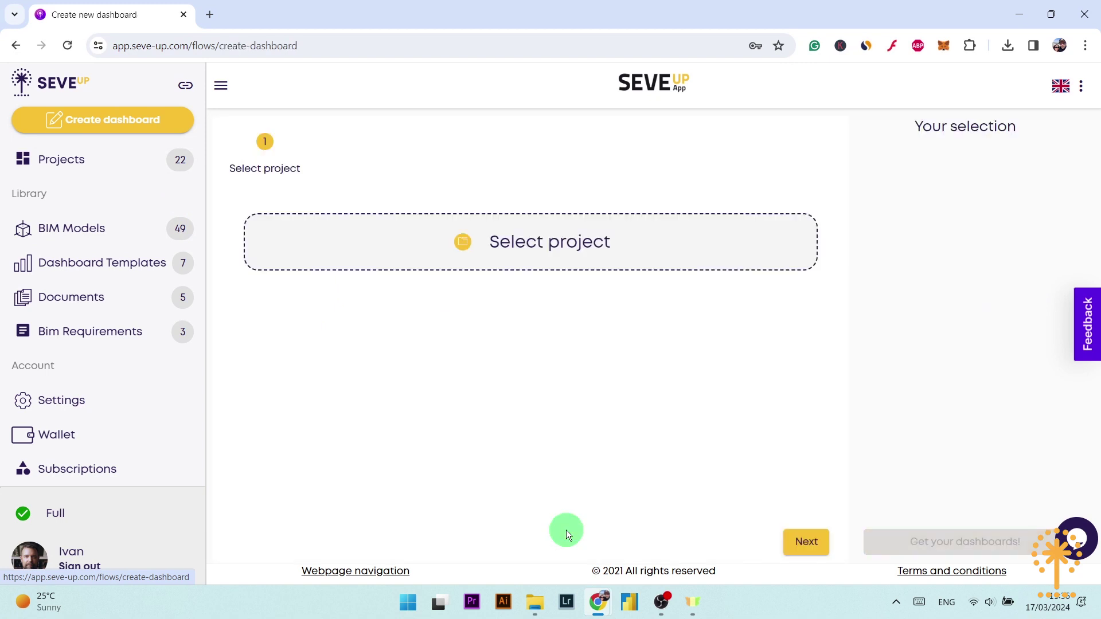
{"action": "left_click", "coordinate": [566, 249]}
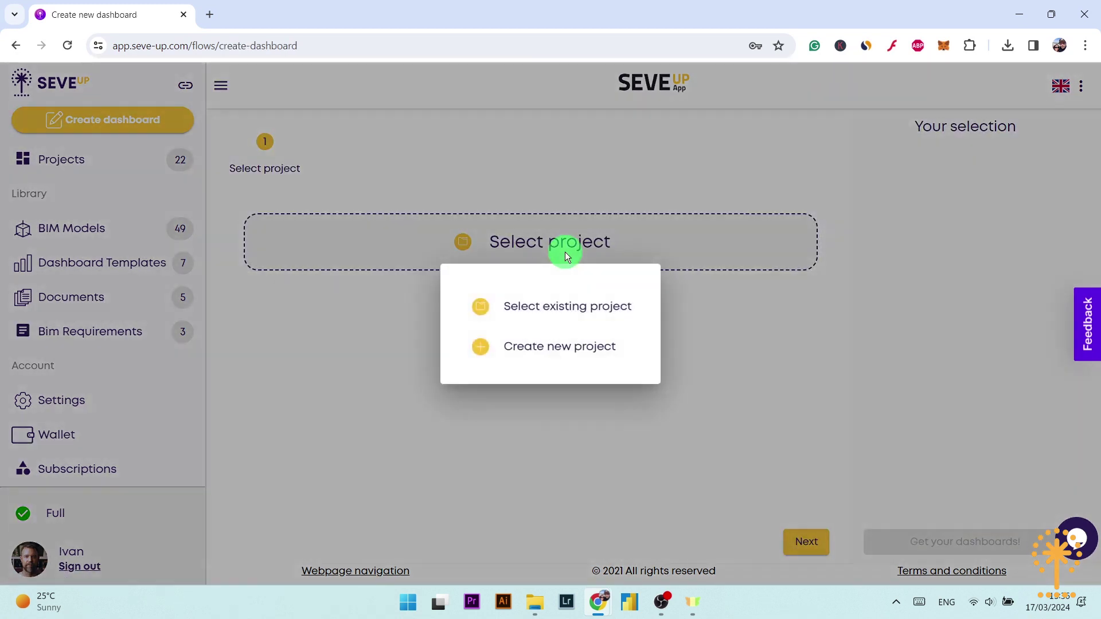
{"action": "left_click", "coordinate": [563, 323]}
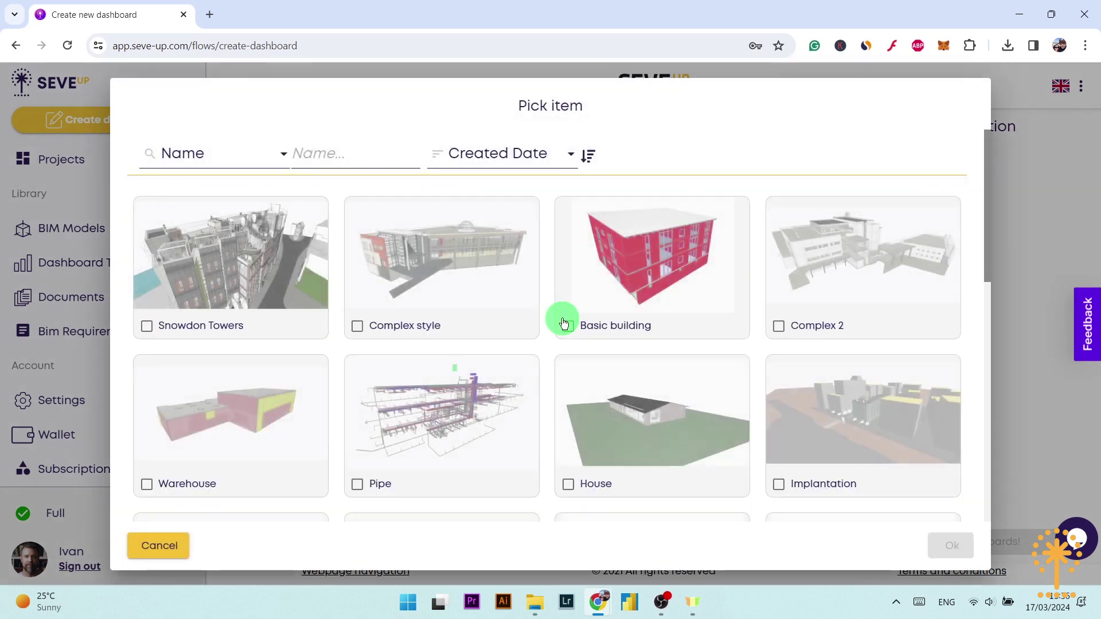
{"action": "left_click", "coordinate": [149, 329]}
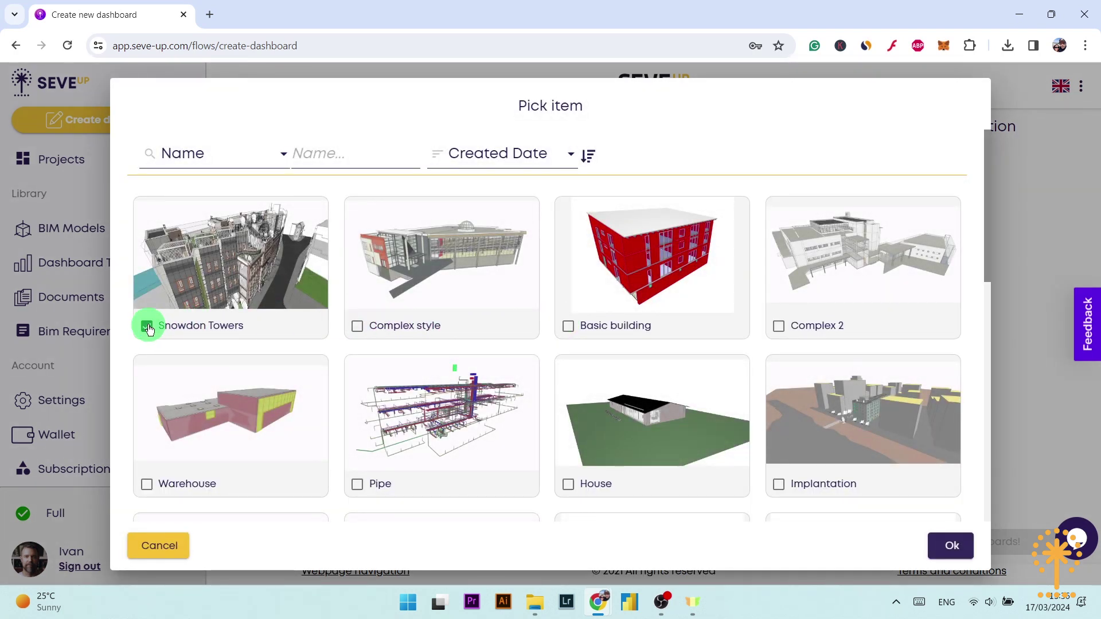
{"action": "left_click", "coordinate": [929, 548]}
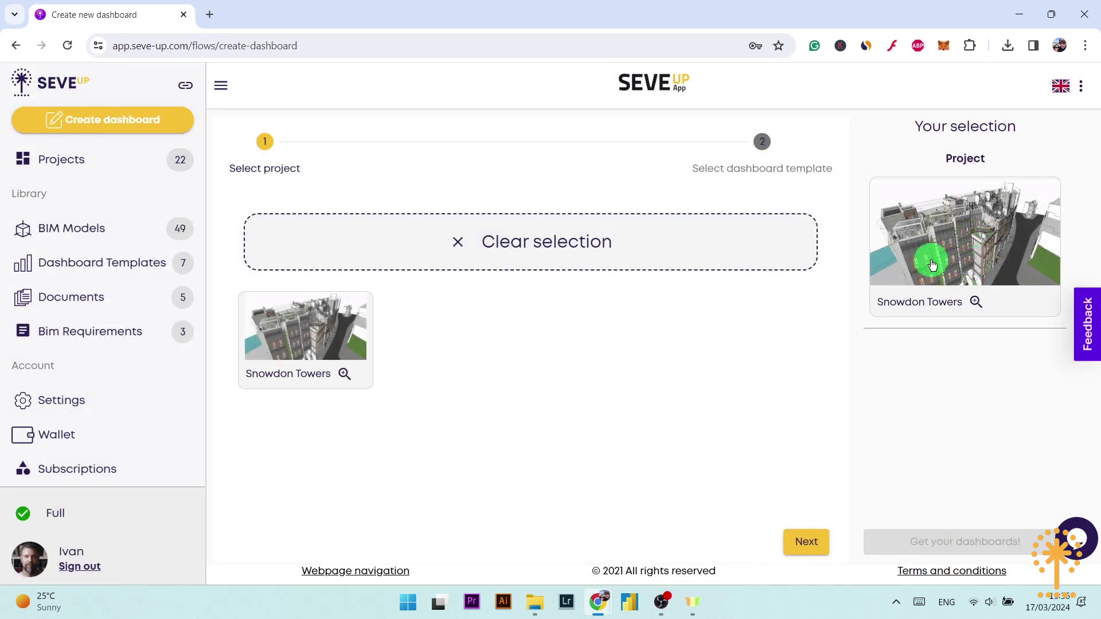
{"action": "left_click", "coordinate": [808, 542]}
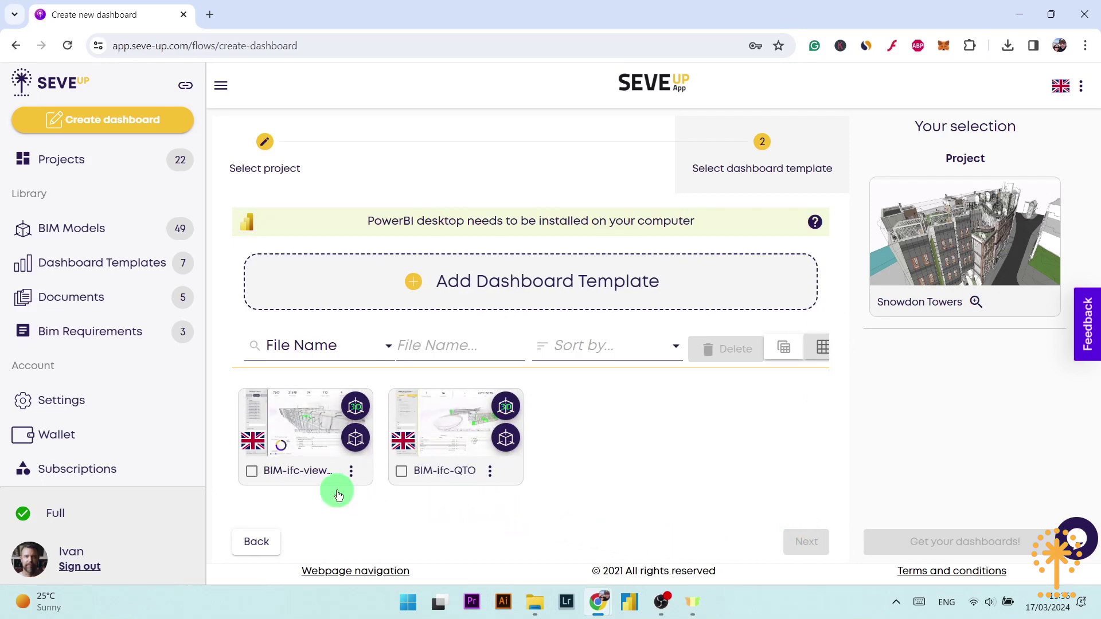
{"action": "left_click", "coordinate": [251, 473]}
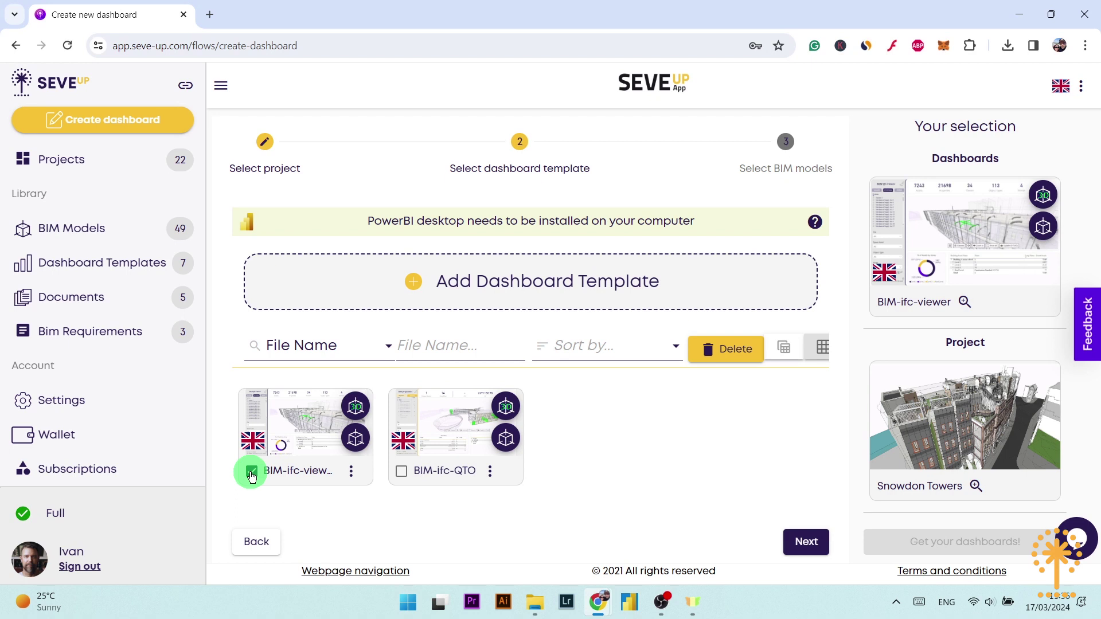
- Include all seven BIM models, such as Plumbing, Site and Architectural, then download the generated dashboard file
{"action": "left_click", "coordinate": [803, 544]}
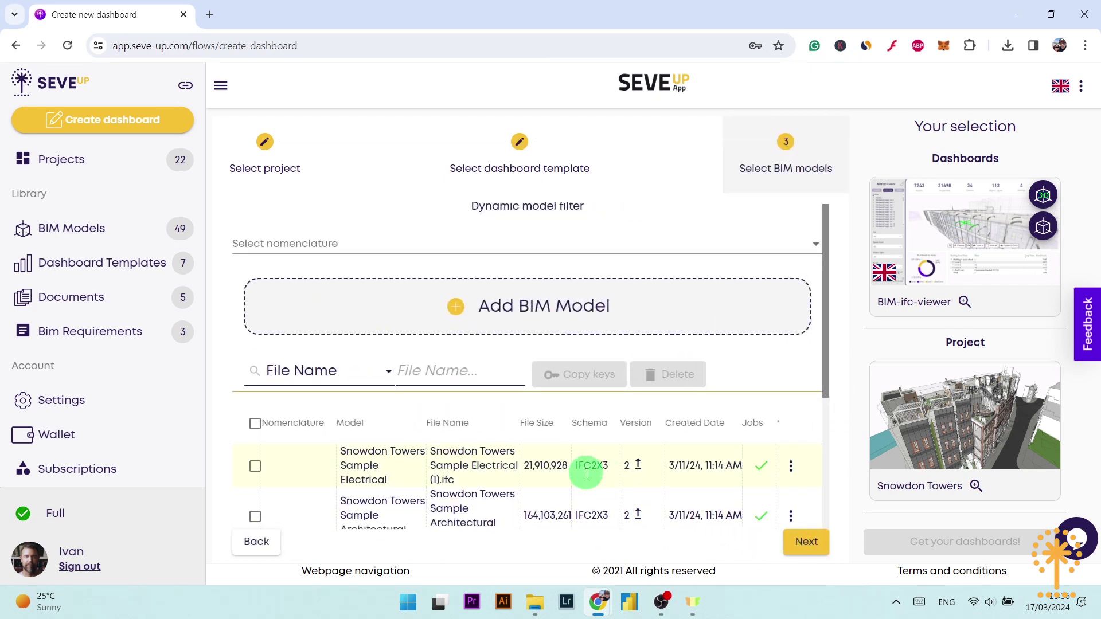
{"action": "scroll", "coordinate": [585, 468], "scroll_direction": "down", "scroll_amount": 3}
{"action": "scroll", "coordinate": [588, 471], "scroll_direction": "down", "scroll_amount": 1}
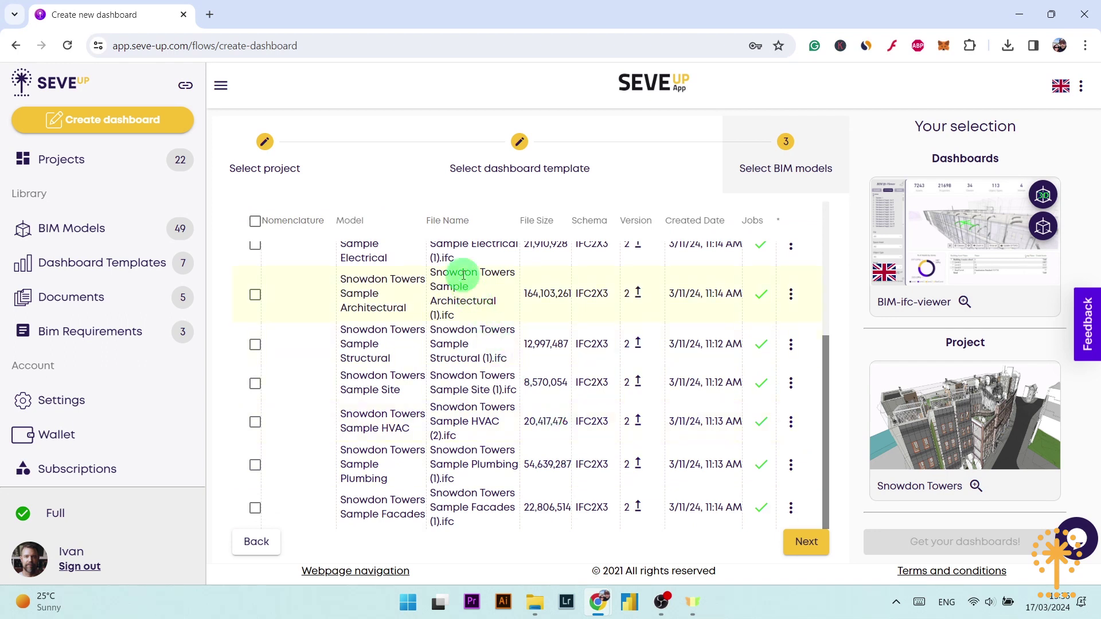
{"action": "left_click", "coordinate": [256, 467]}
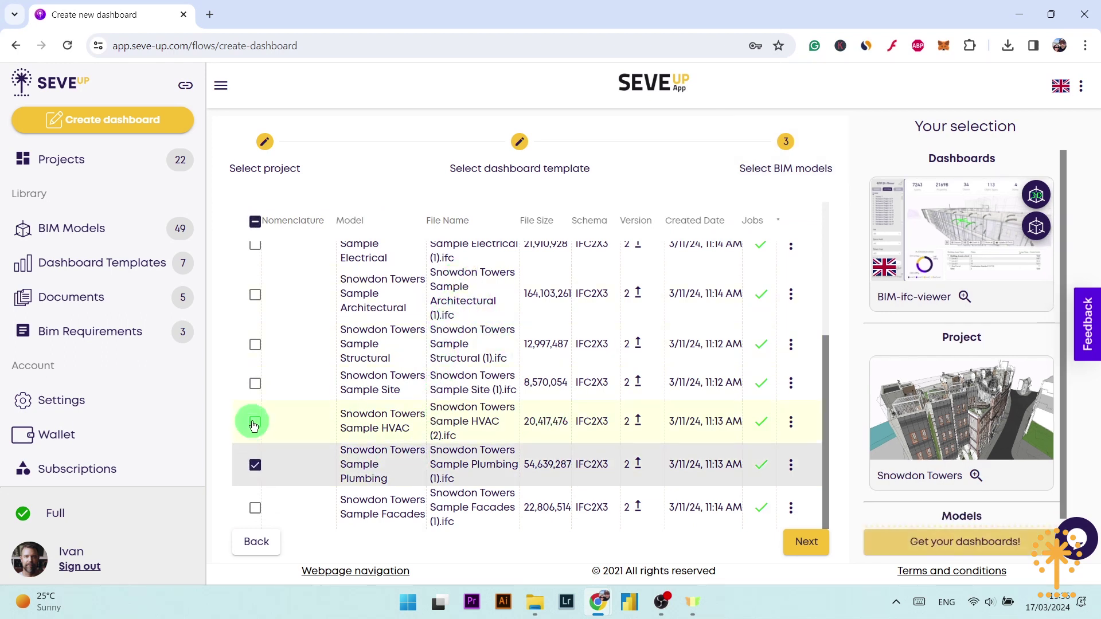
{"action": "left_click", "coordinate": [255, 385]}
{"action": "left_click", "coordinate": [256, 294]}
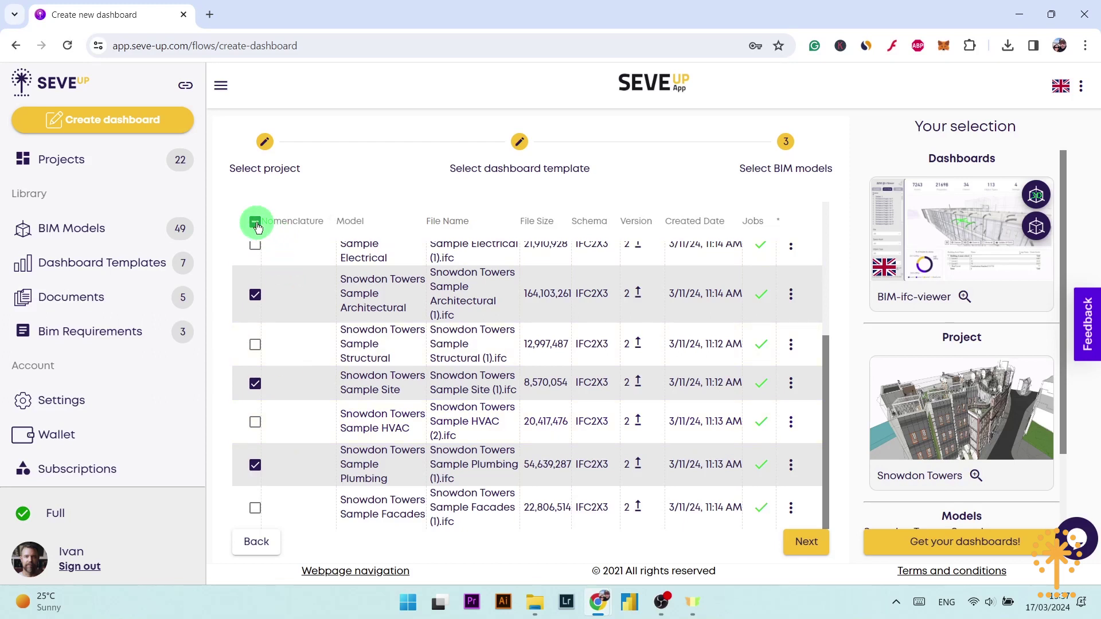
{"action": "left_click", "coordinate": [255, 223]}
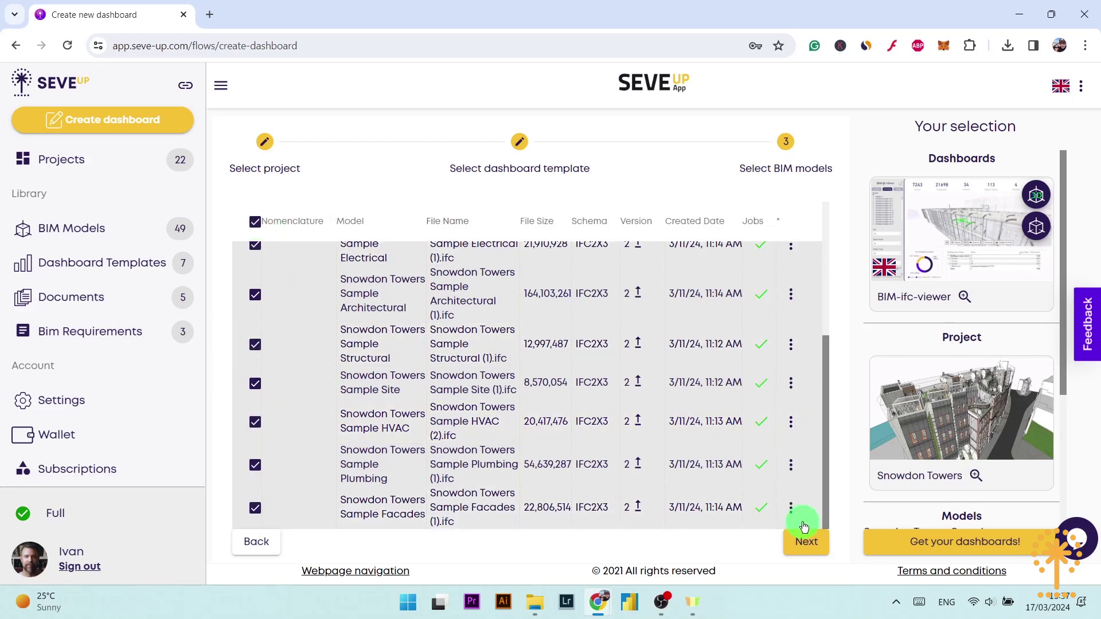
{"action": "left_click", "coordinate": [885, 539]}
{"action": "left_click", "coordinate": [332, 287]}
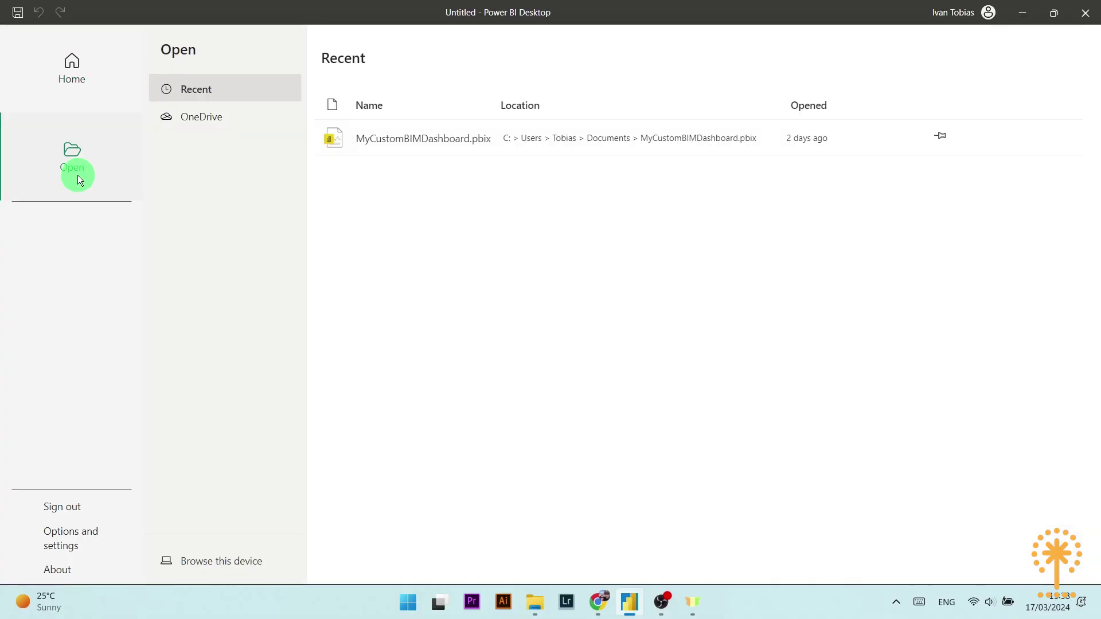
- Open the GENERATED - BIM-ifc-start .pbit template and load it with its parameter values
{"action": "left_click", "coordinate": [220, 557]}
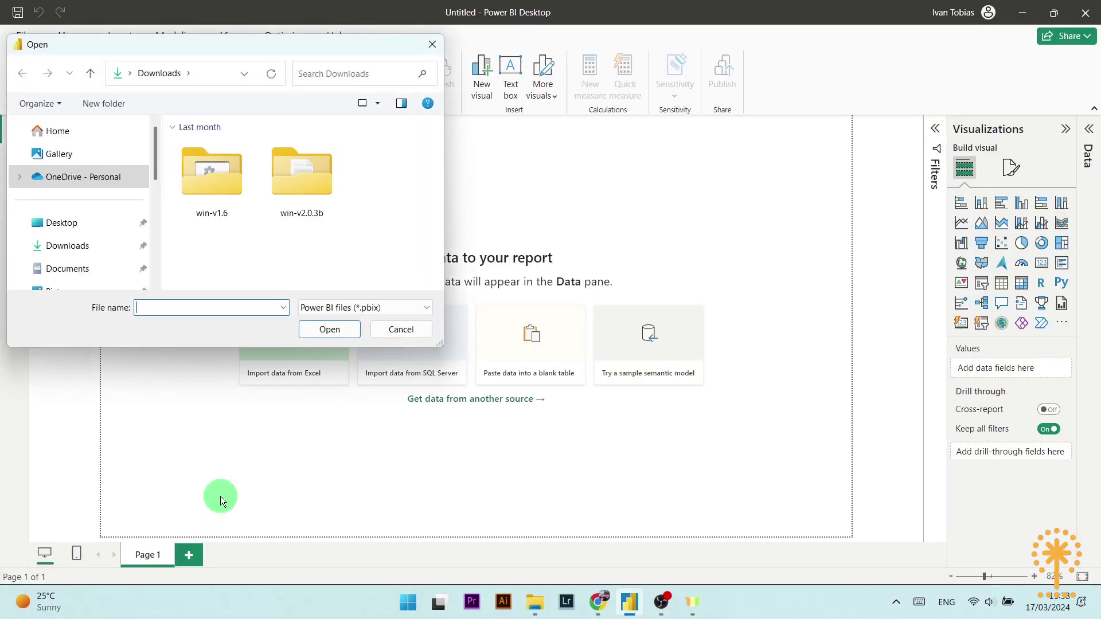
{"action": "left_click", "coordinate": [323, 308]}
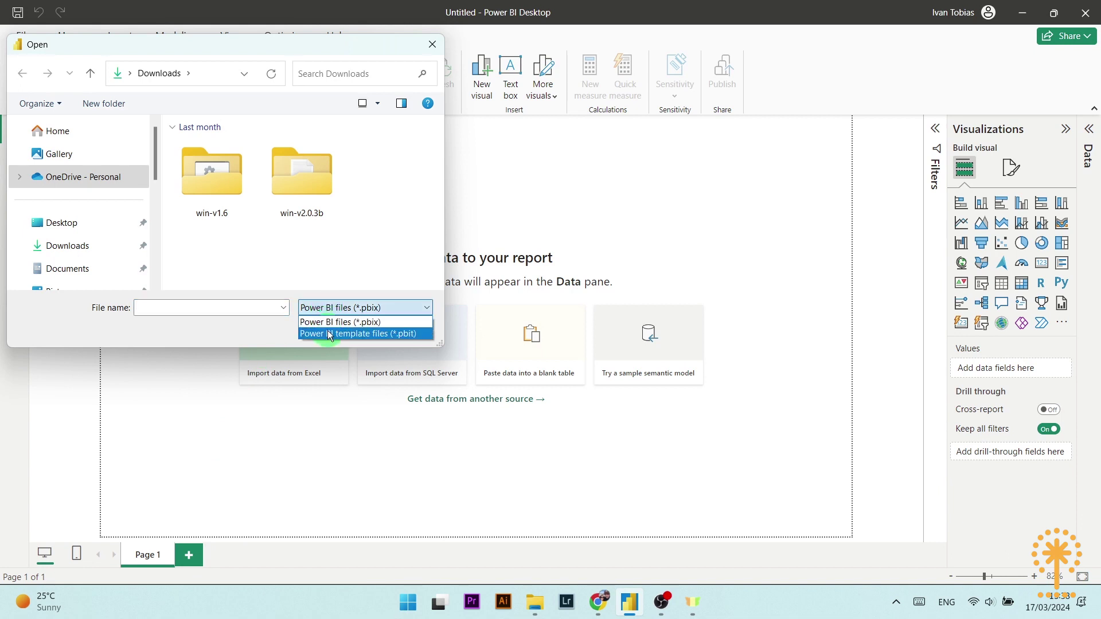
{"action": "left_click", "coordinate": [330, 334]}
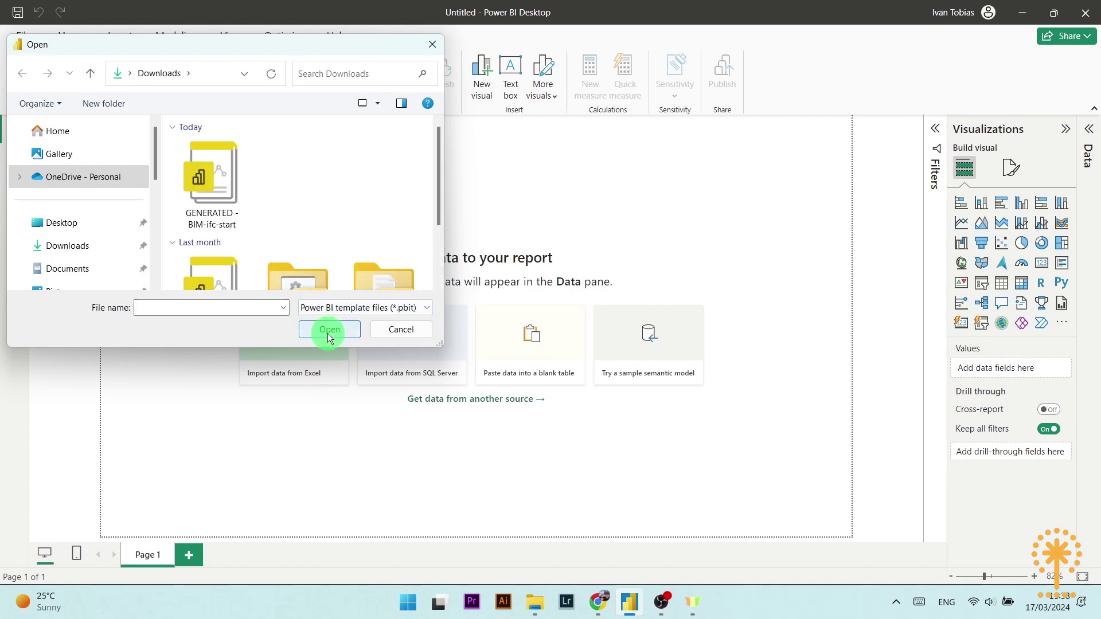
{"action": "left_click", "coordinate": [242, 199]}
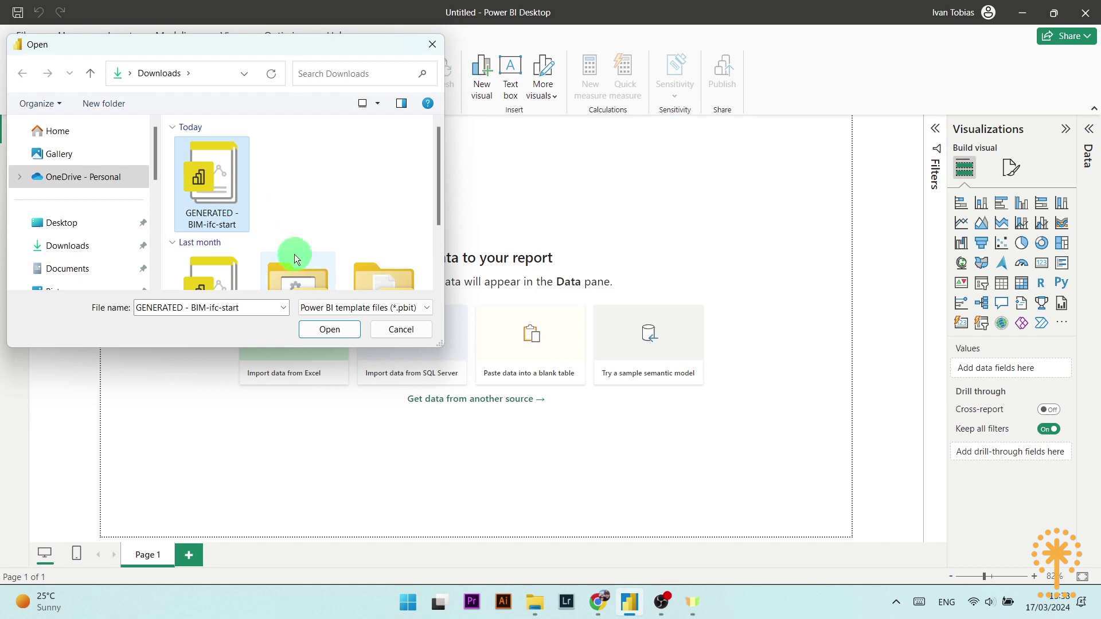
{"action": "left_click", "coordinate": [328, 331]}
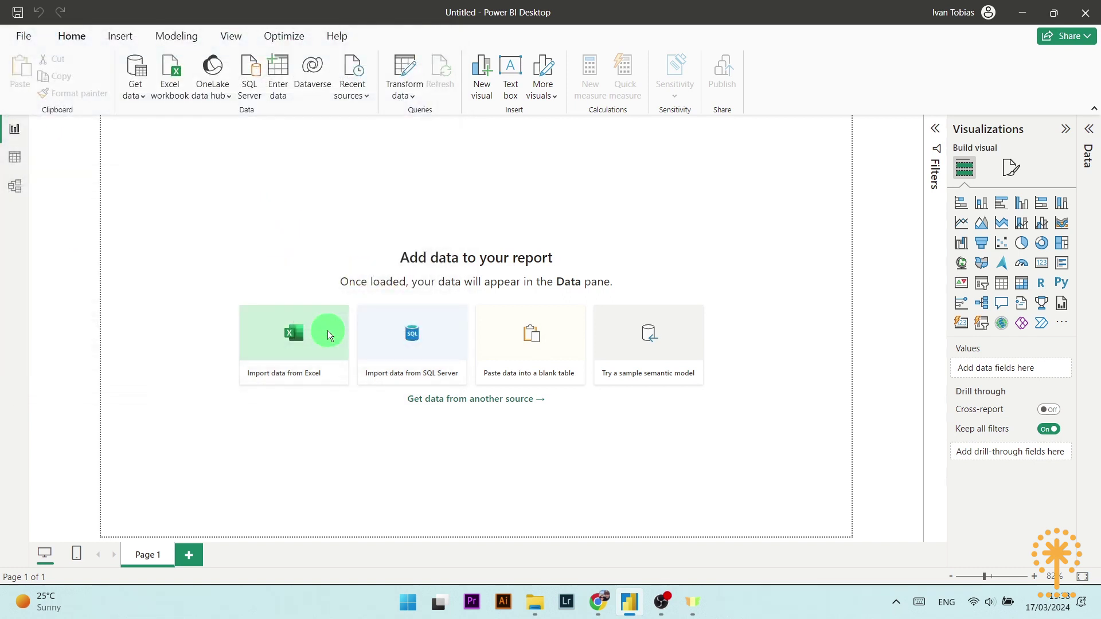
{"action": "left_click", "coordinate": [689, 412]}
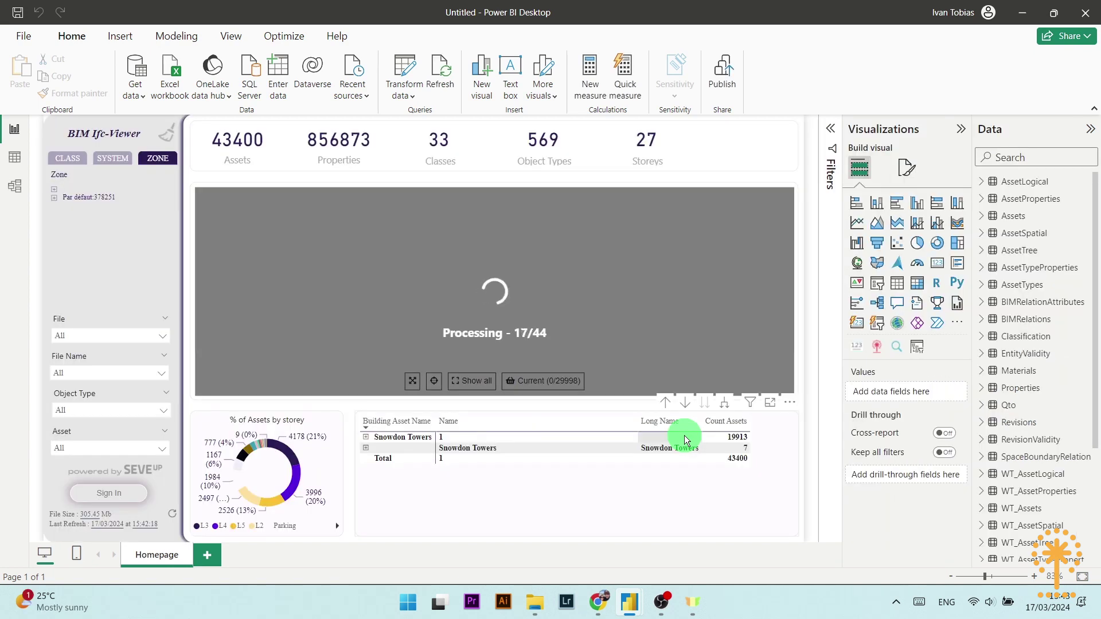
- Zoom into and orbit the Snowdon Towers 3D model to look down on the white building
{"action": "left_click", "coordinate": [528, 312]}
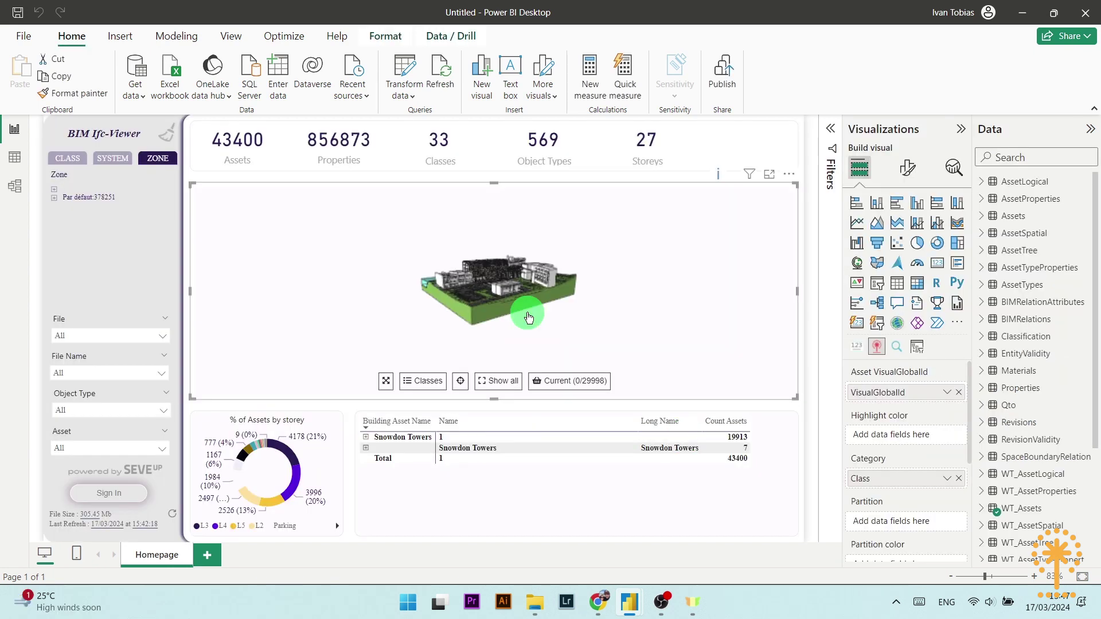
{"action": "scroll", "coordinate": [517, 322], "scroll_direction": "up", "scroll_amount": 5}
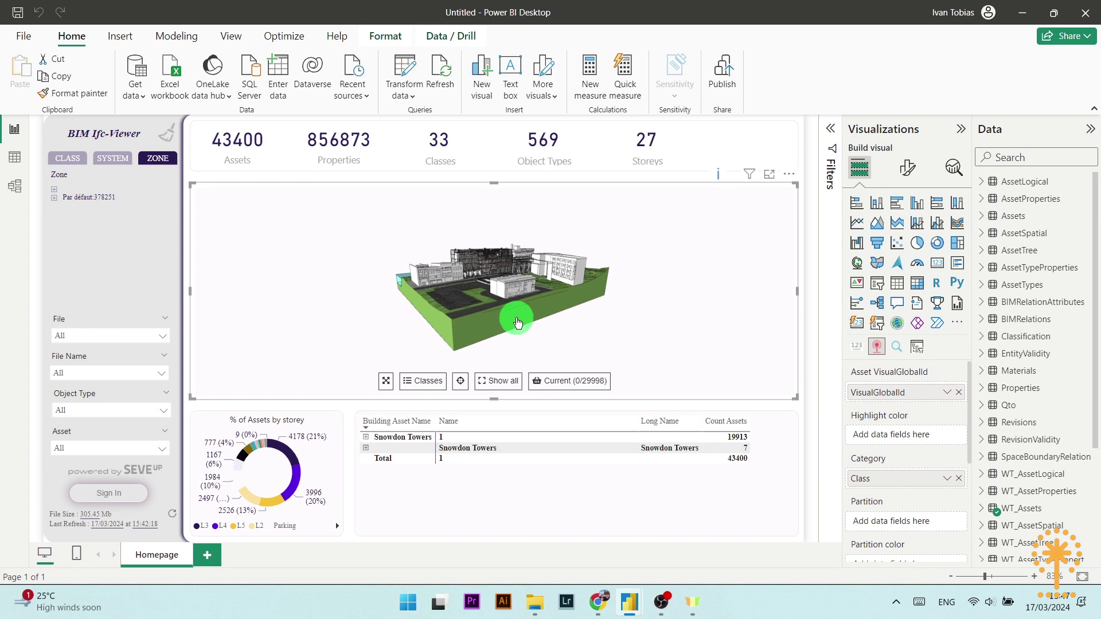
{"action": "scroll", "coordinate": [518, 320], "scroll_direction": "up", "scroll_amount": 5}
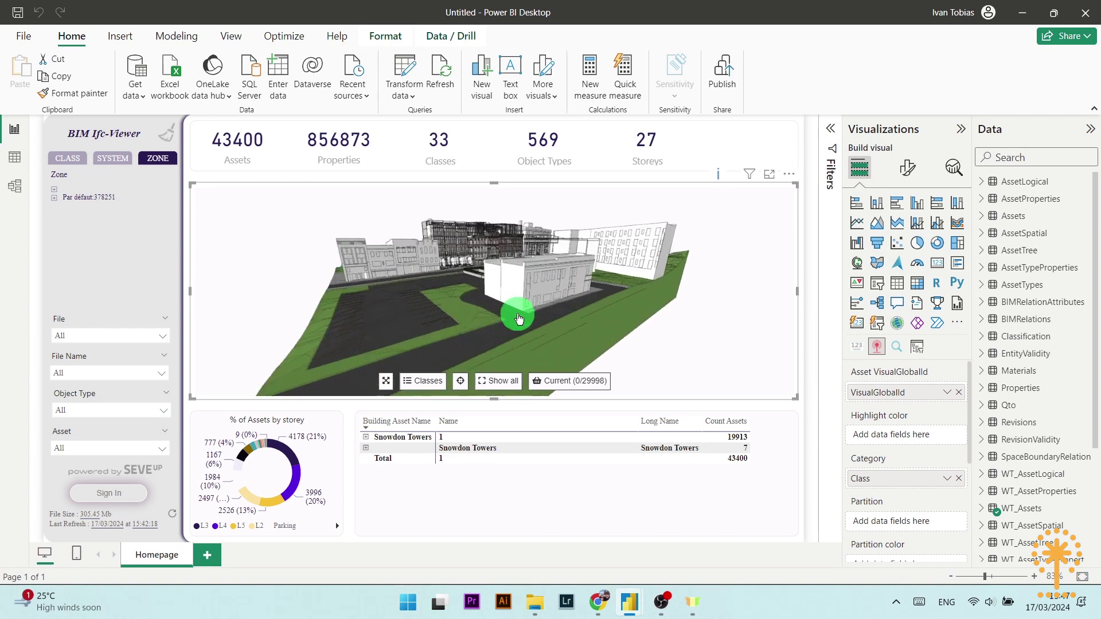
{"action": "left_click_drag", "start_coordinate": [520, 320], "coordinate": [517, 320]}
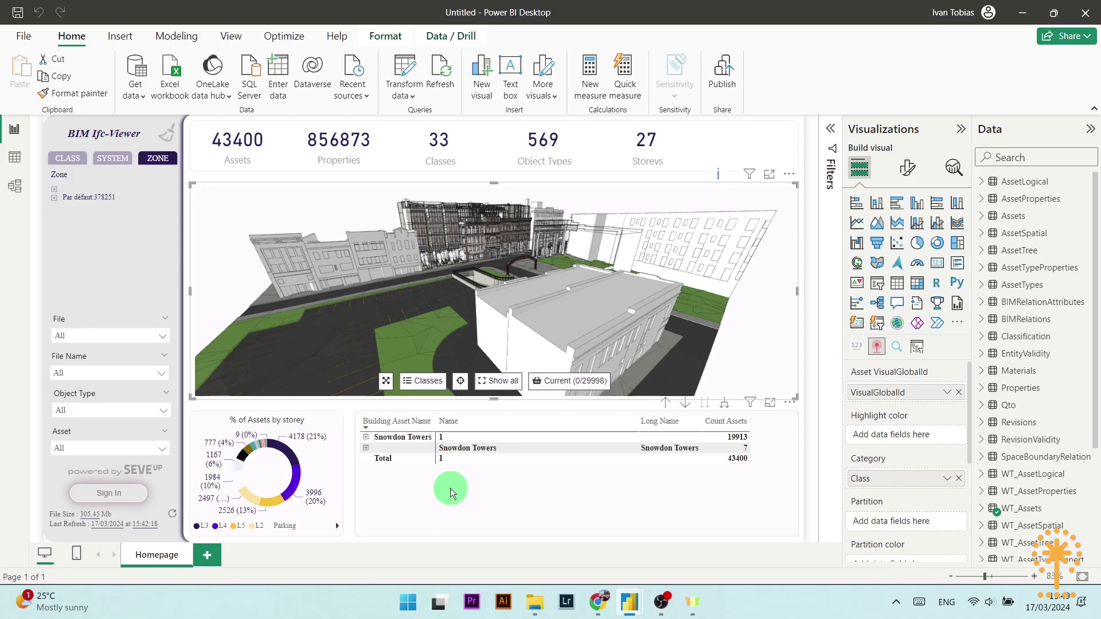
{"action": "mouse_move", "coordinate": [289, 439]}
{"action": "left_mouse_down"}
{"action": "mouse_move", "coordinate": [269, 507]}
{"action": "mouse_move", "coordinate": [285, 436]}
{"action": "mouse_move", "coordinate": [375, 384]}
{"action": "mouse_move", "coordinate": [566, 389]}
{"action": "left_mouse_up"}
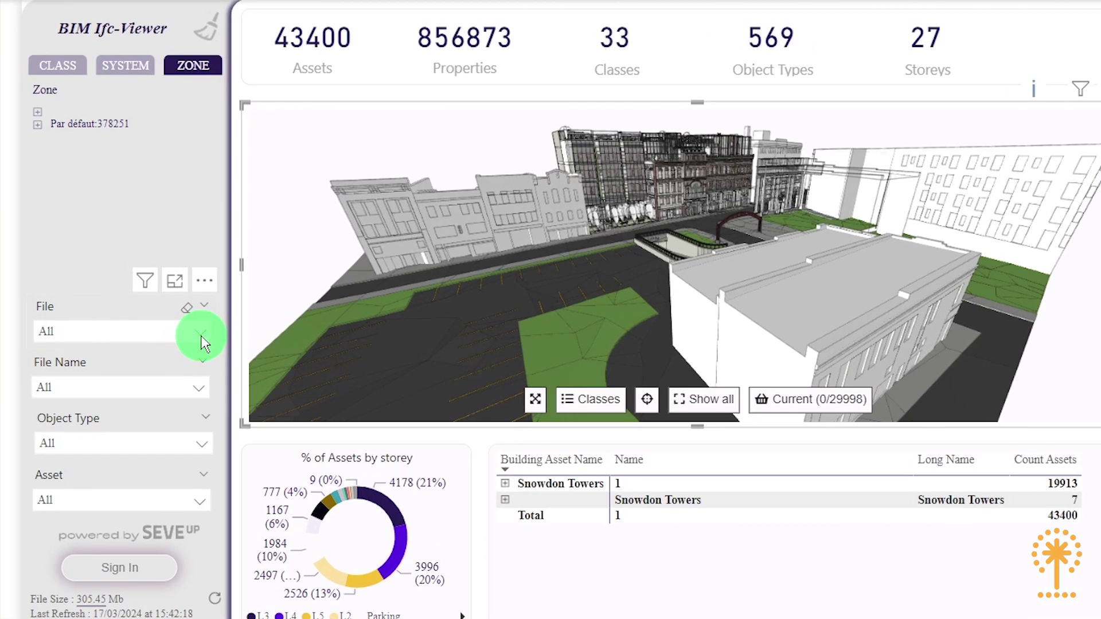
- Filter the File slicer to Snowdon Towers Sample HVAC, bringing the asset count to 8296
{"action": "left_click", "coordinate": [186, 341]}
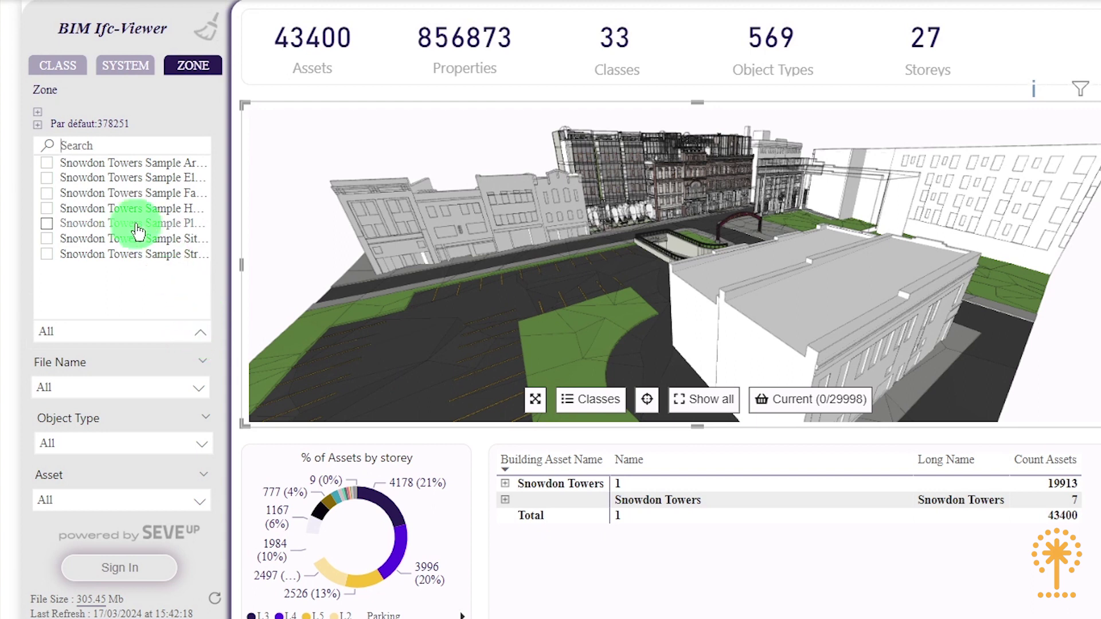
{"action": "left_click", "coordinate": [47, 209]}
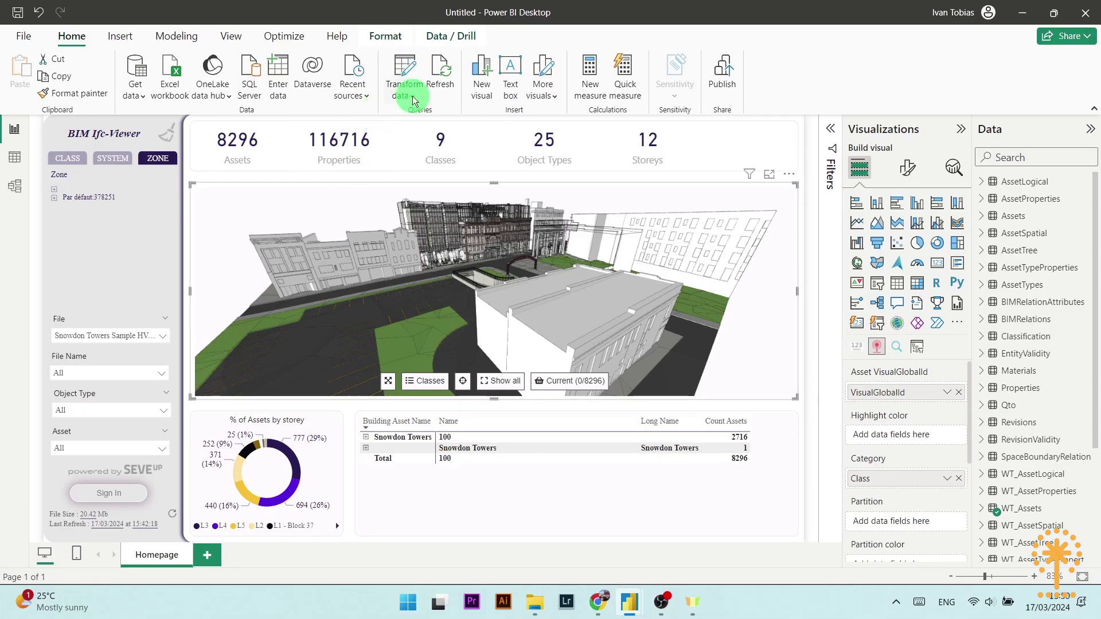
- Open the Power Query Editor through Transform data and preview the WT_Revisions table's 7 rows
{"action": "left_click", "coordinate": [413, 99]}
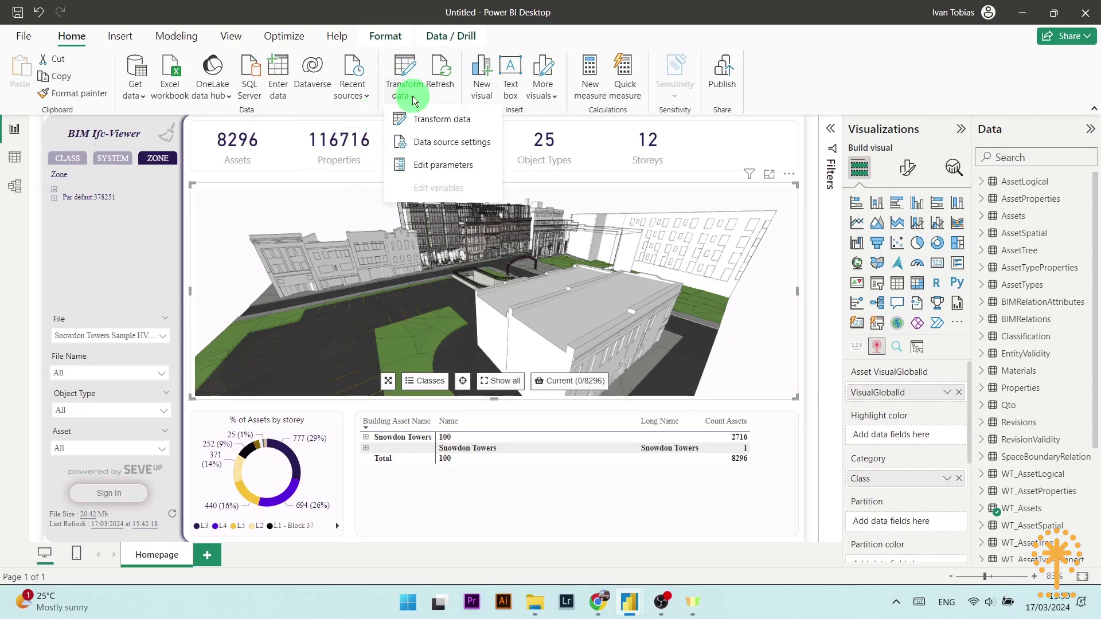
{"action": "left_click", "coordinate": [426, 122]}
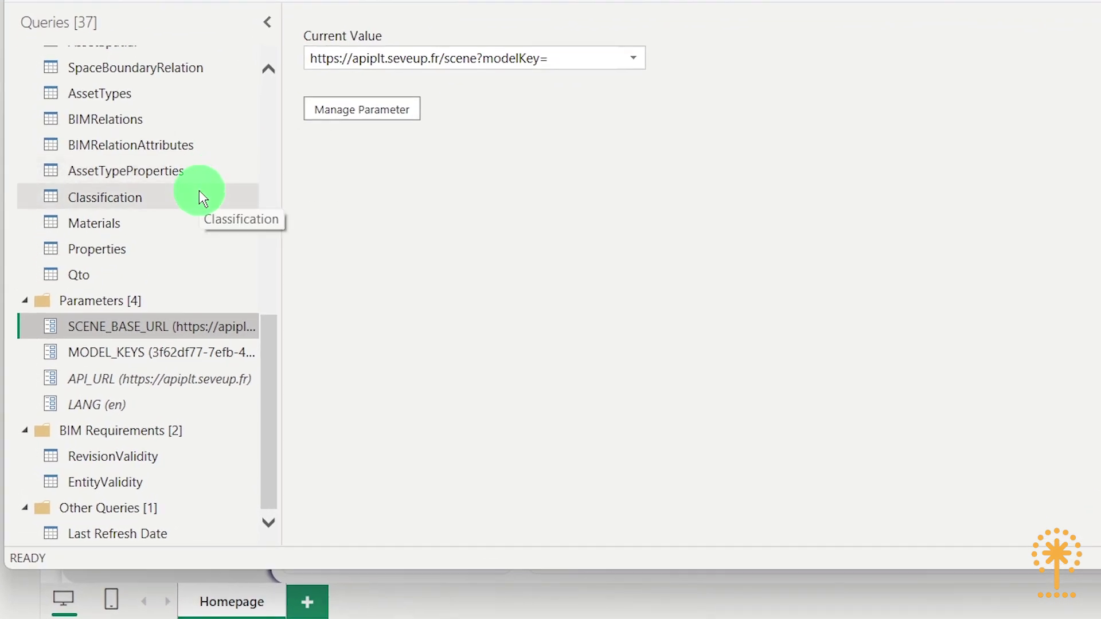
{"action": "scroll", "coordinate": [199, 190], "scroll_direction": "up", "scroll_amount": 8}
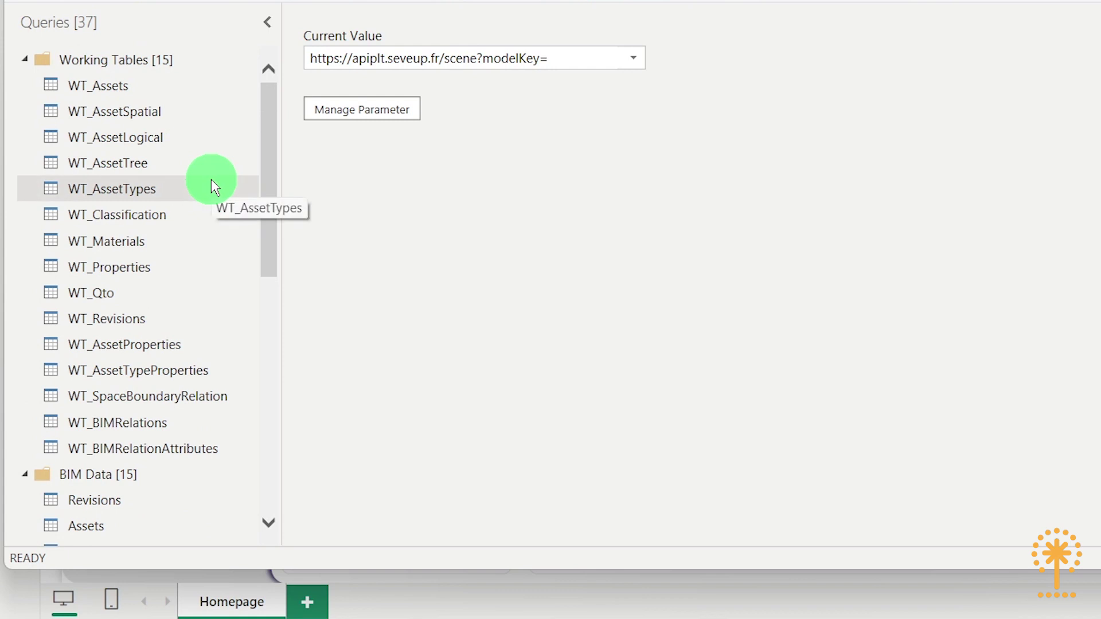
{"action": "left_click", "coordinate": [170, 323]}
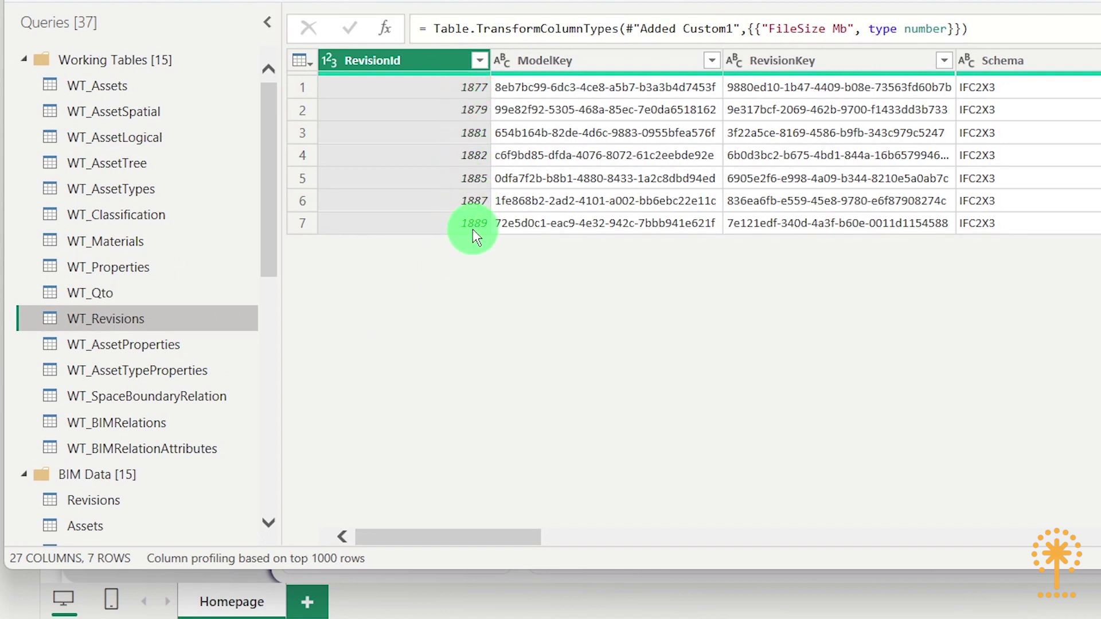
- Scroll across the WT_Revisions columns, then preview the 21 columns of the WT_Assets table
{"action": "left_click_drag", "start_coordinate": [529, 541], "coordinate": [686, 565]}
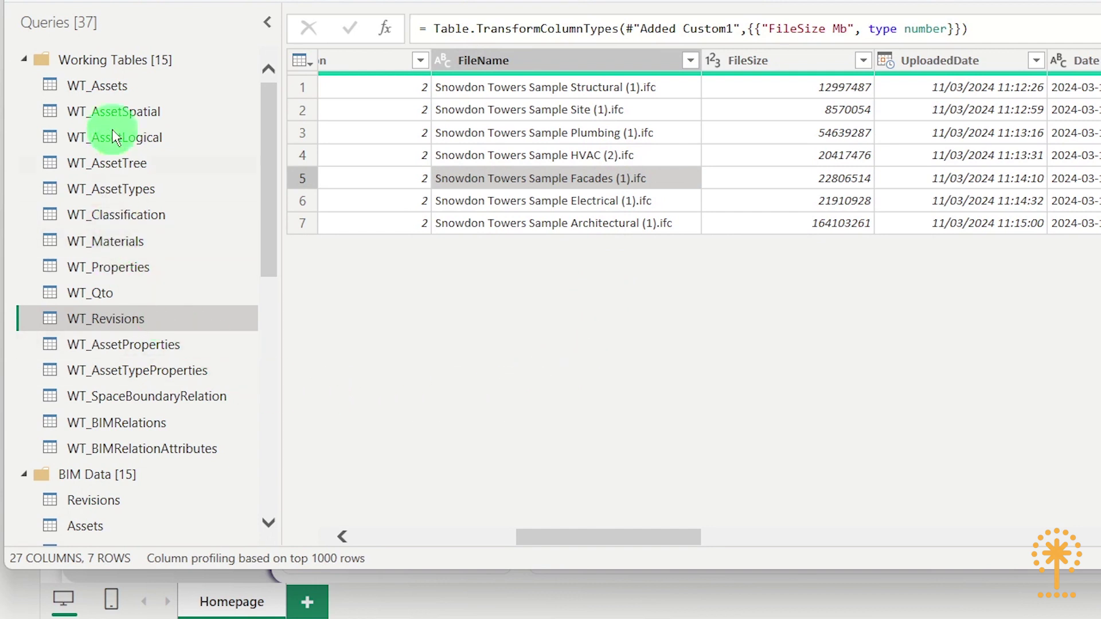
{"action": "left_click", "coordinate": [105, 87]}
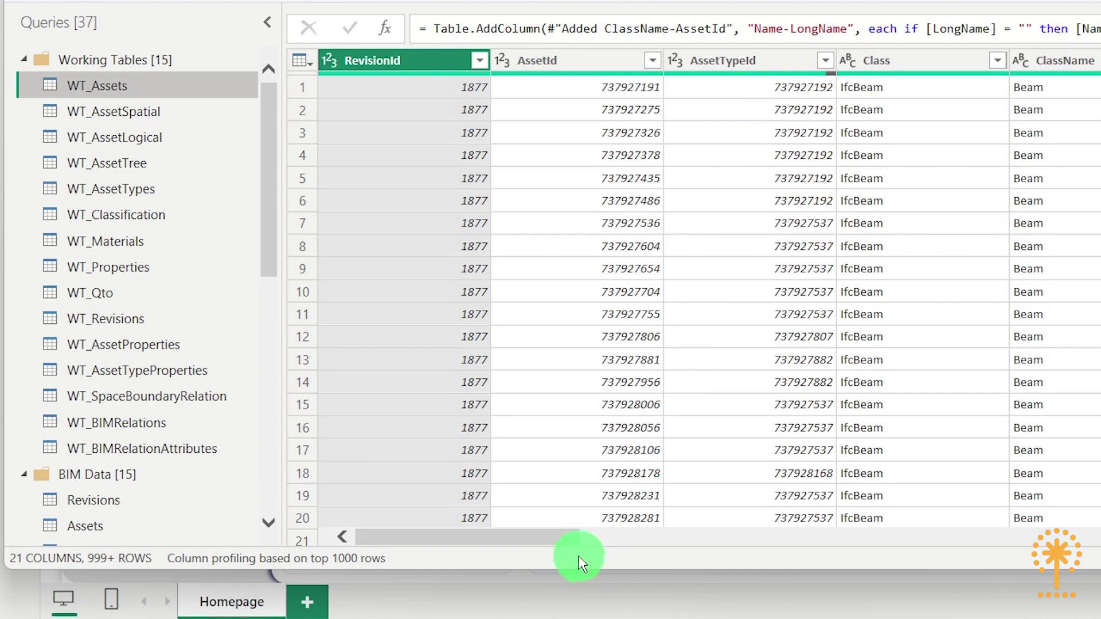
{"action": "left_click_drag", "start_coordinate": [563, 542], "coordinate": [588, 566]}
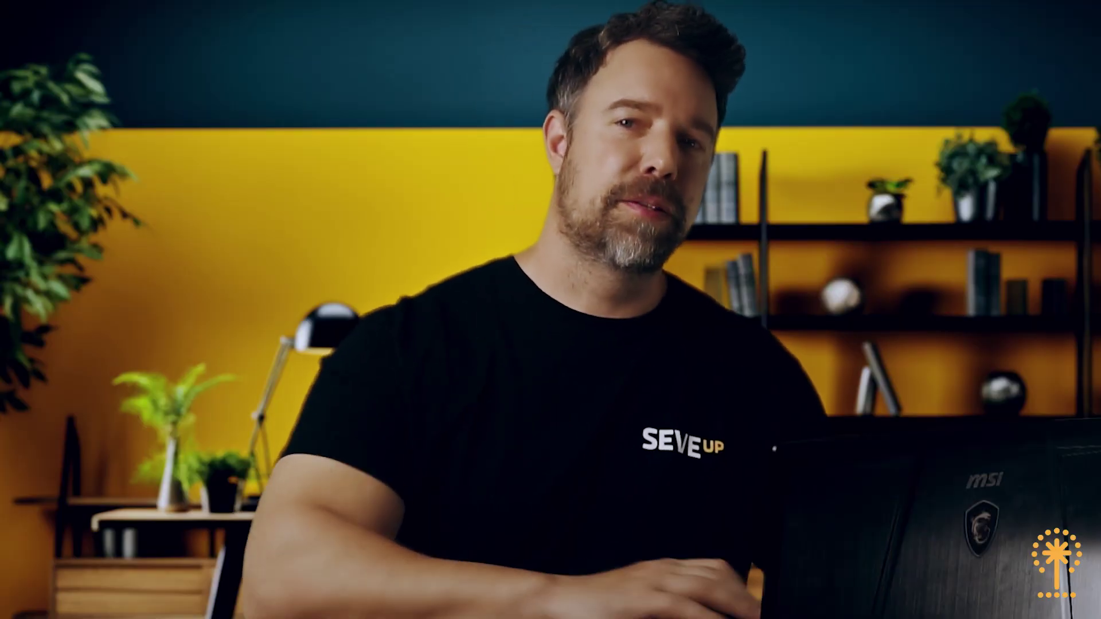